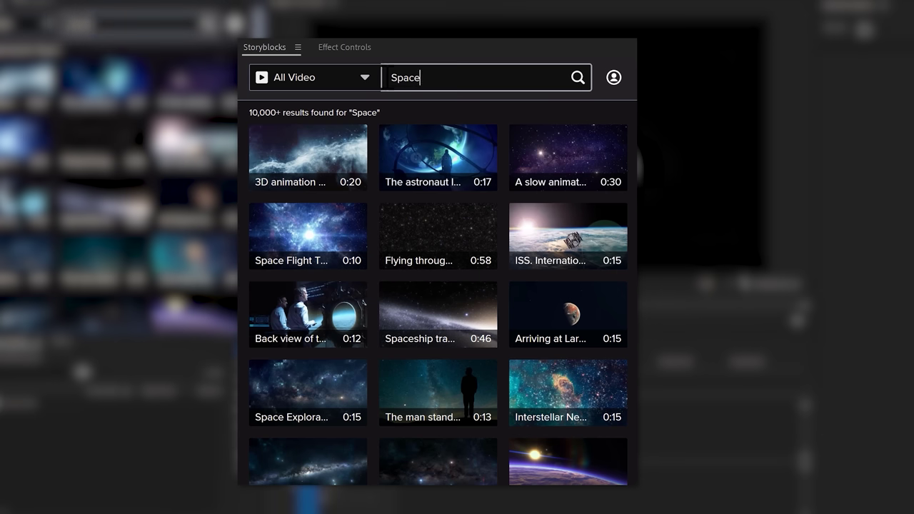
# Search the Storyblocks stock library for 'Balloons' instead of 'Space'.
pyautogui.write('Balloons')
pyautogui.press('Return')
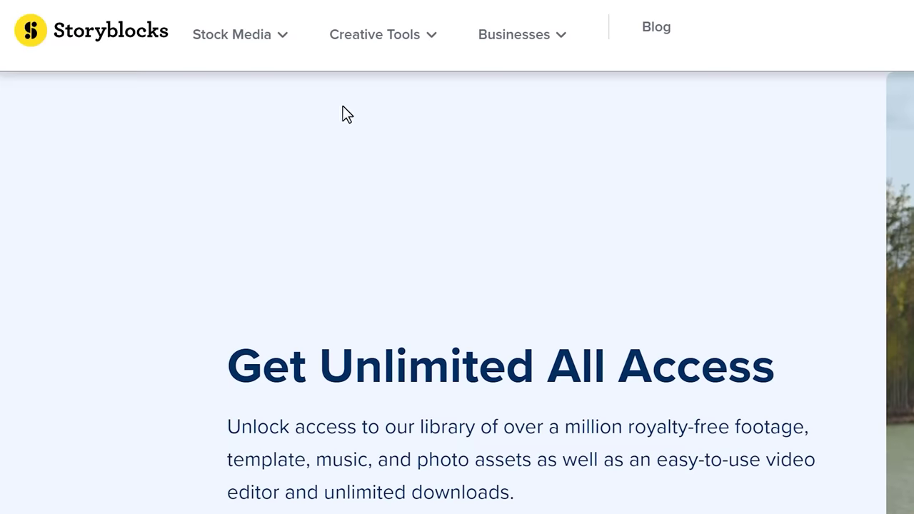
# Drag the ISS clip, then the two-men-at-the-porthole clip, onto the Maker timeline and choose 16:9.
pyautogui.moveTo(392, 39)
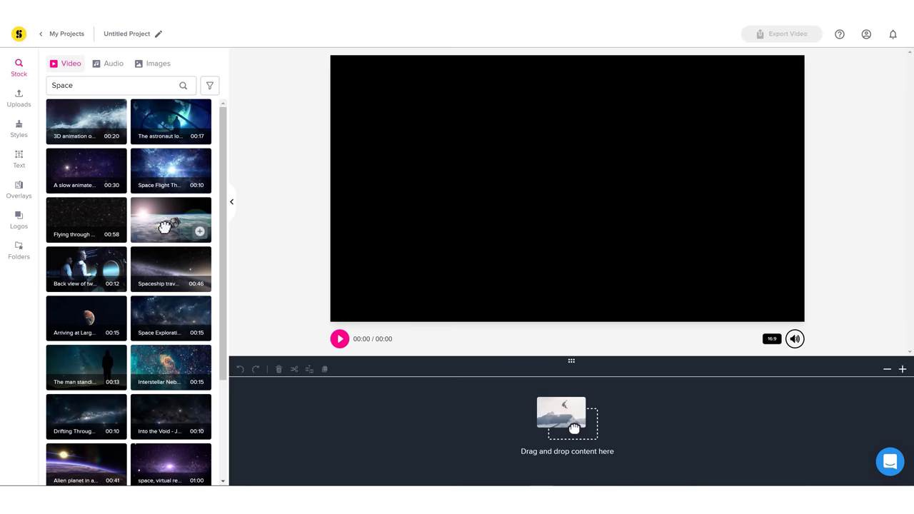
pyautogui.moveTo(164, 227); pyautogui.dragTo(268, 403)
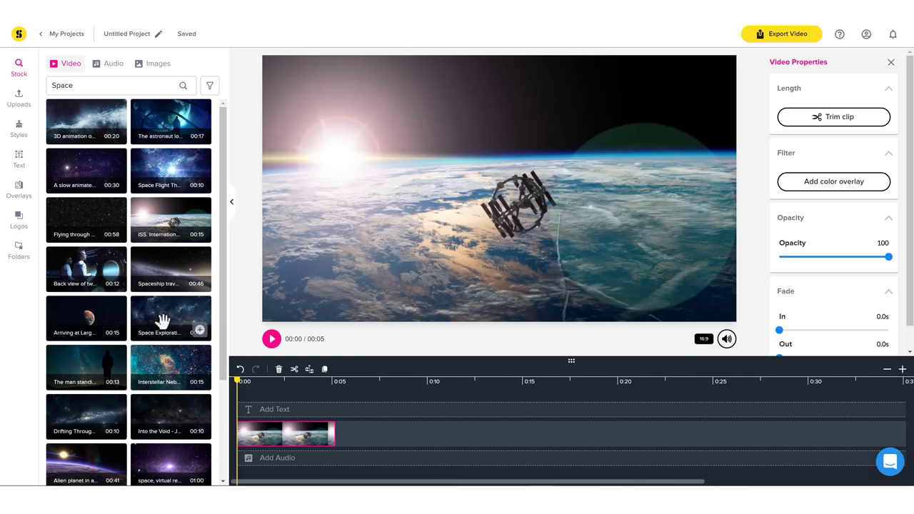
pyautogui.moveTo(93, 276); pyautogui.dragTo(403, 443)
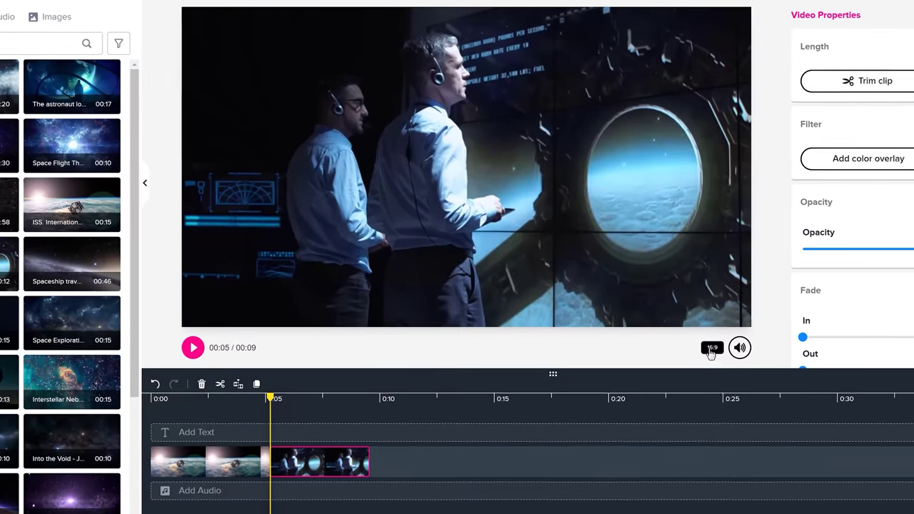
pyautogui.click(709, 347)
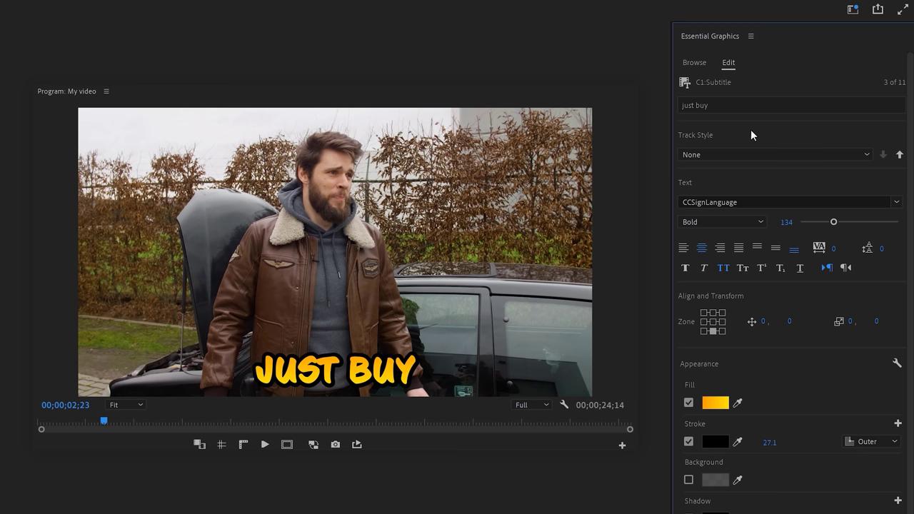
# Save the yellow stroked caption look as the 'Mr Beast' track style and pick it for new captions.
pyautogui.click(728, 155)
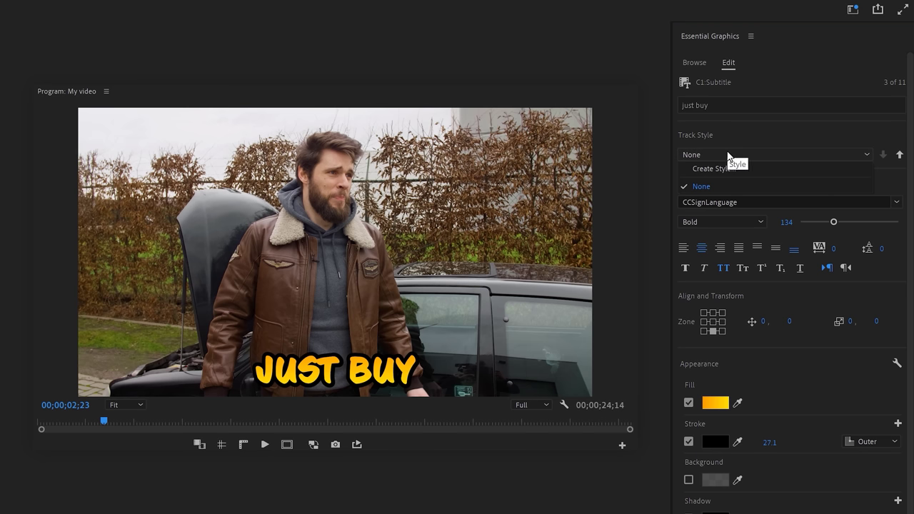
pyautogui.click(714, 170)
pyautogui.write('Mr Beast')
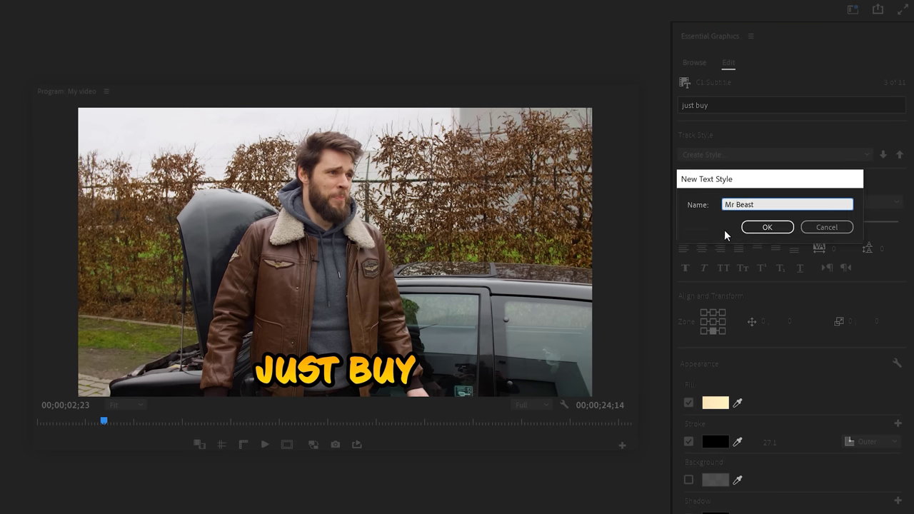
pyautogui.press('Return')
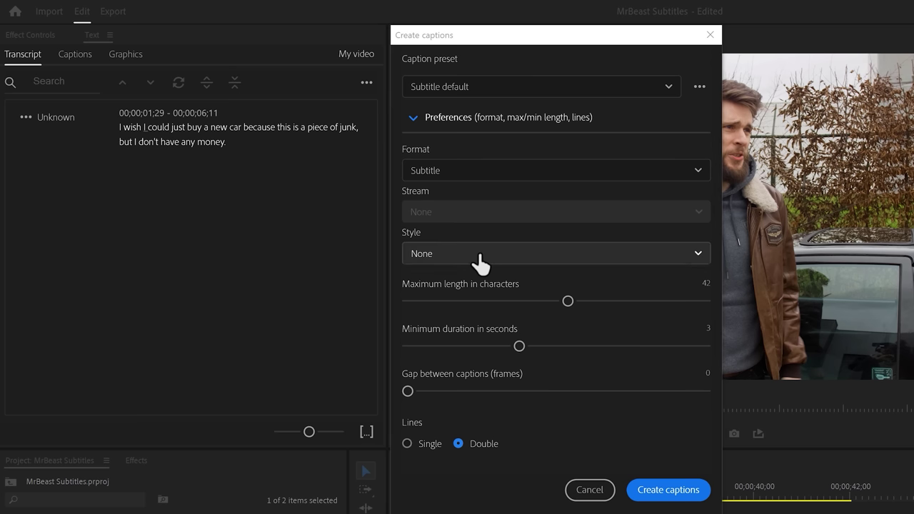
pyautogui.click(479, 258)
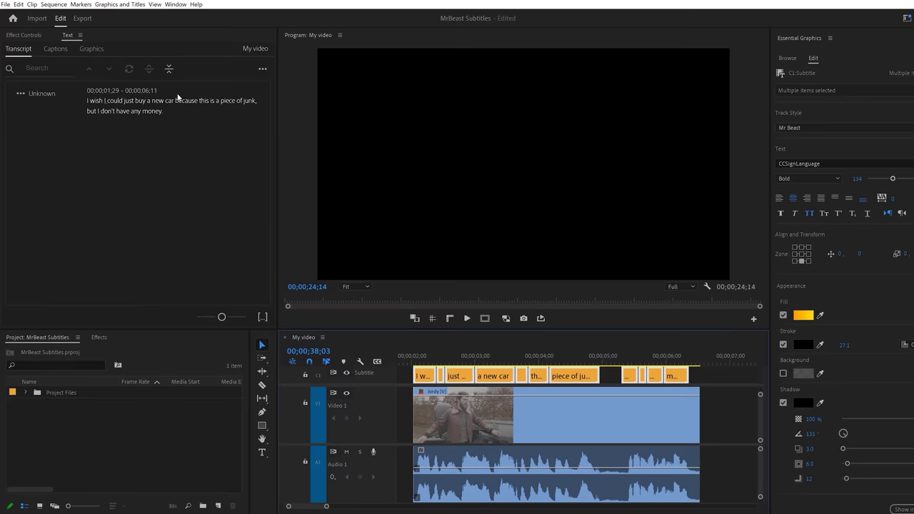
# Upgrade the captions to graphic clips and apply the Transform effect to the first graphic.
pyautogui.click(134, 5)
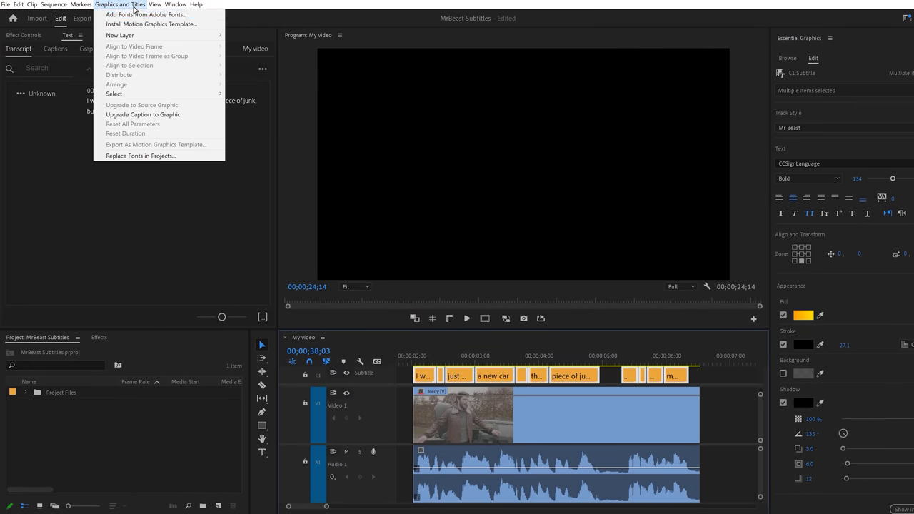
pyautogui.click(152, 115)
pyautogui.click(152, 112)
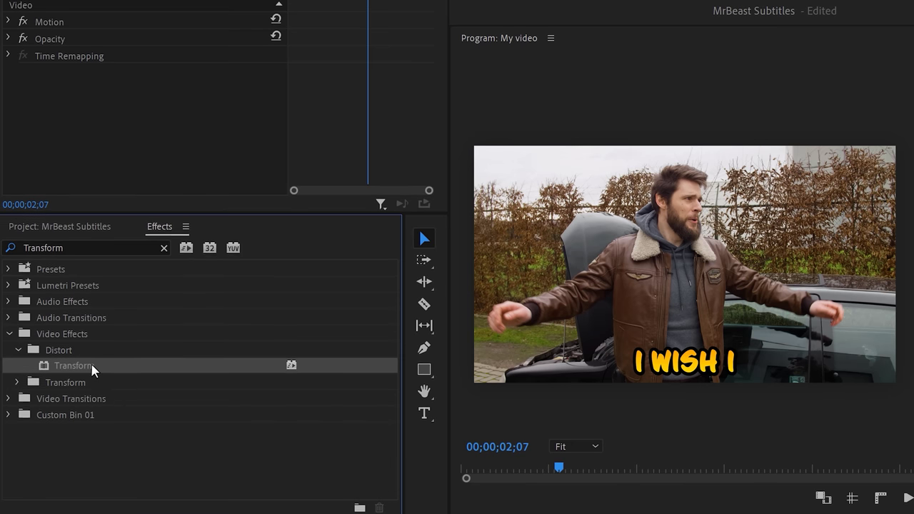
pyautogui.moveTo(92, 369); pyautogui.dragTo(157, 114)
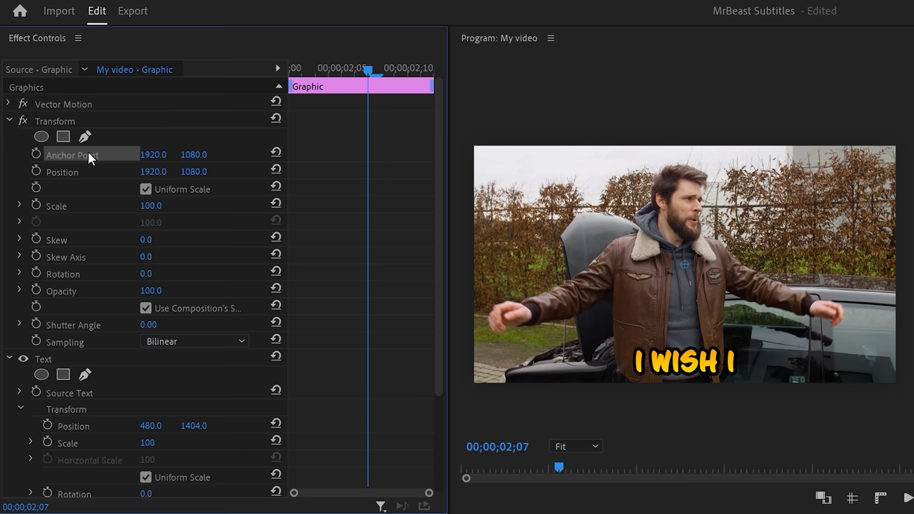
# Move the anchor point onto the subtitle, keep it at the bottom, and shrink its scale.
pyautogui.moveTo(683, 269); pyautogui.dragTo(688, 358)
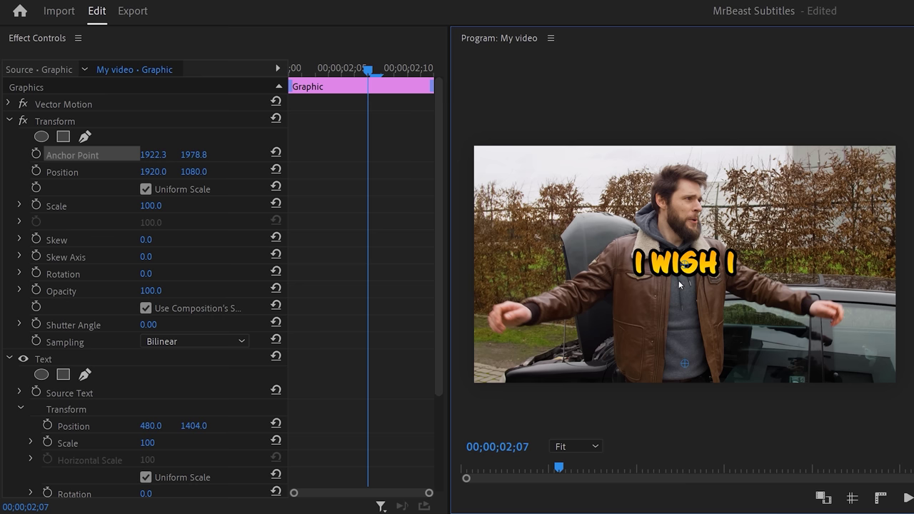
pyautogui.moveTo(684, 283); pyautogui.dragTo(684, 362)
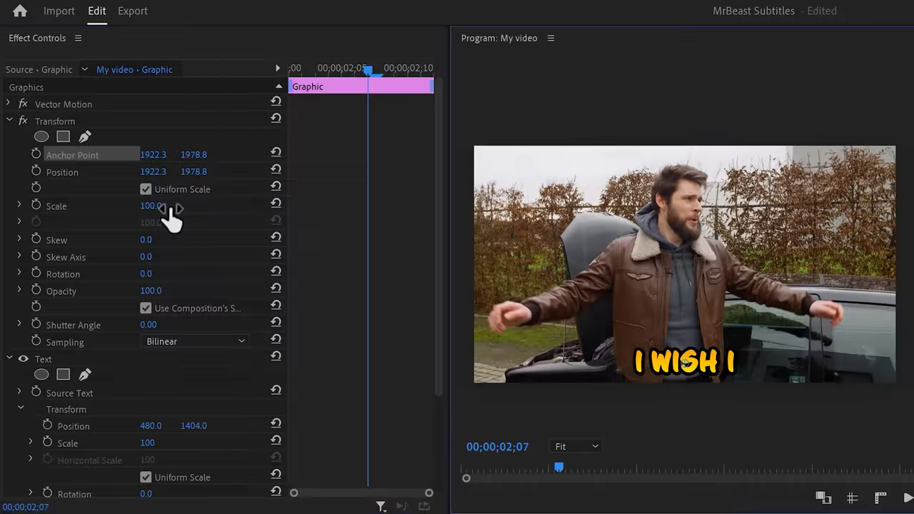
pyautogui.moveTo(170, 209); pyautogui.dragTo(114, 208)
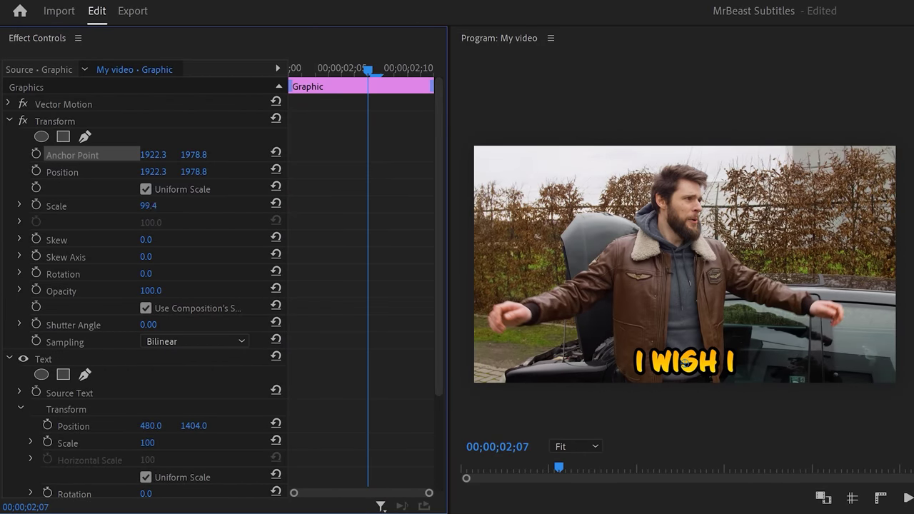
# Keyframe Scale from 0 to 100 over three frames, easing in the end keyframe.
pyautogui.moveTo(342, 71); pyautogui.dragTo(284, 69)
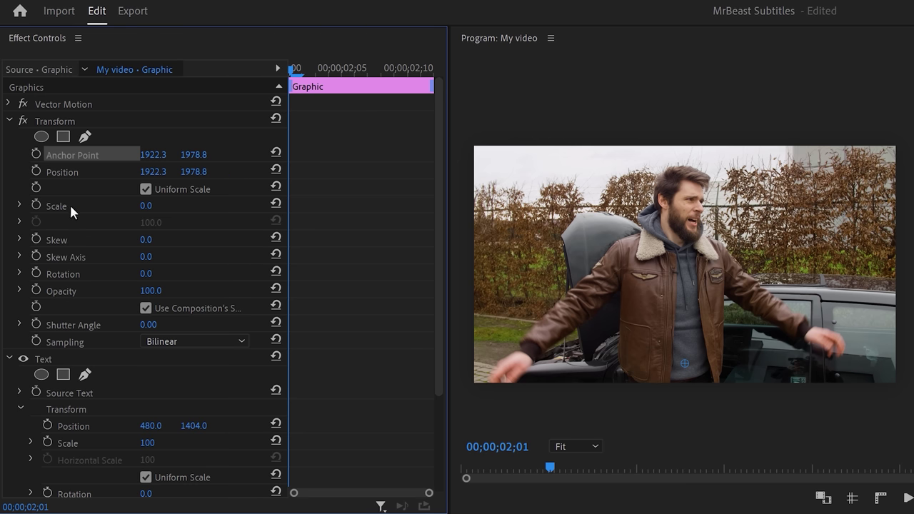
pyautogui.click(36, 205)
pyautogui.moveTo(314, 69); pyautogui.dragTo(328, 68)
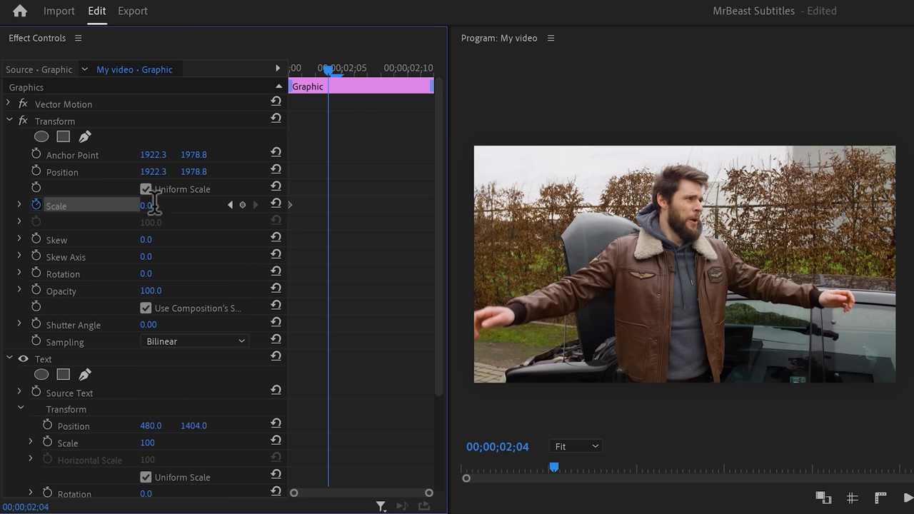
pyautogui.write('100')
pyautogui.press('Return')
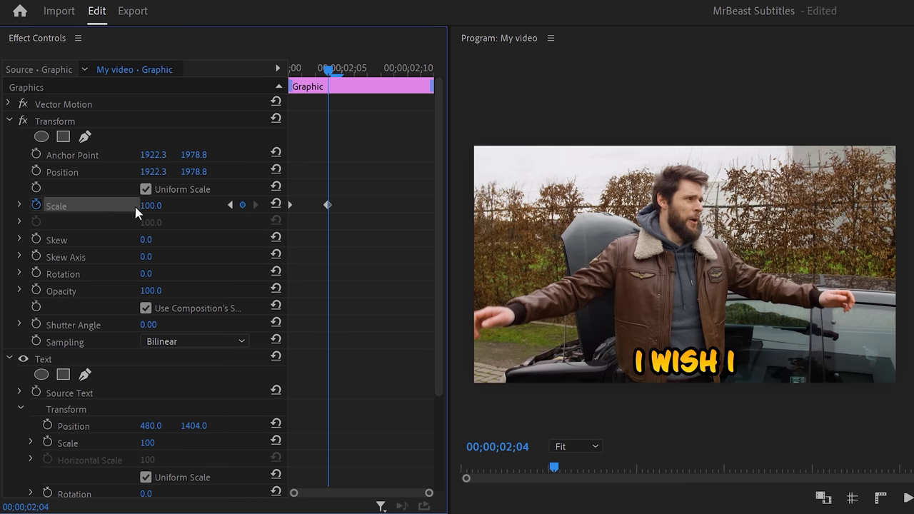
pyautogui.rightClick(327, 206)
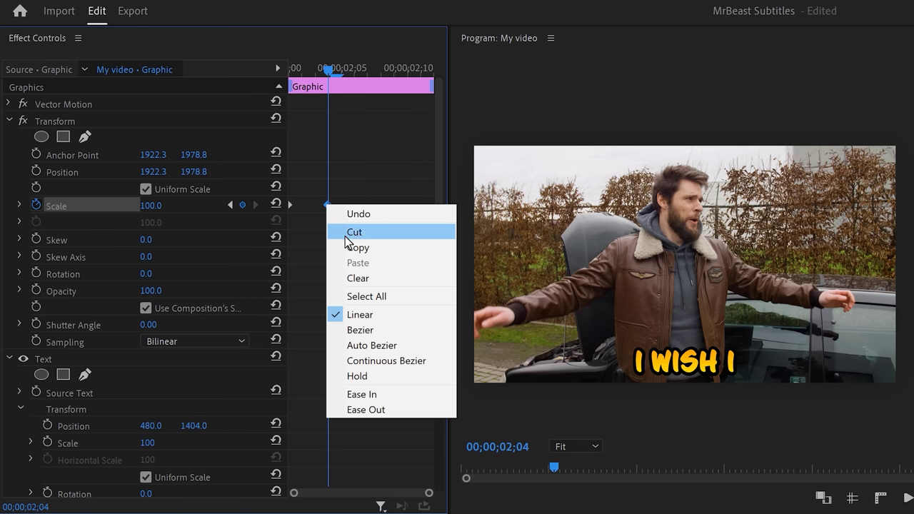
pyautogui.click(354, 394)
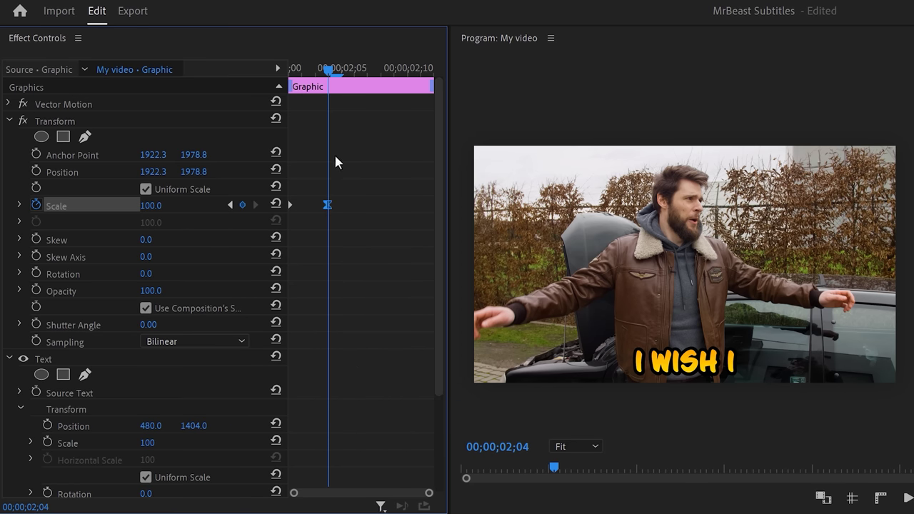
# Preview the scale pop and add Directional Blur to the subtitle graphic.
pyautogui.moveTo(320, 67); pyautogui.dragTo(289, 70)
pyautogui.press('space')
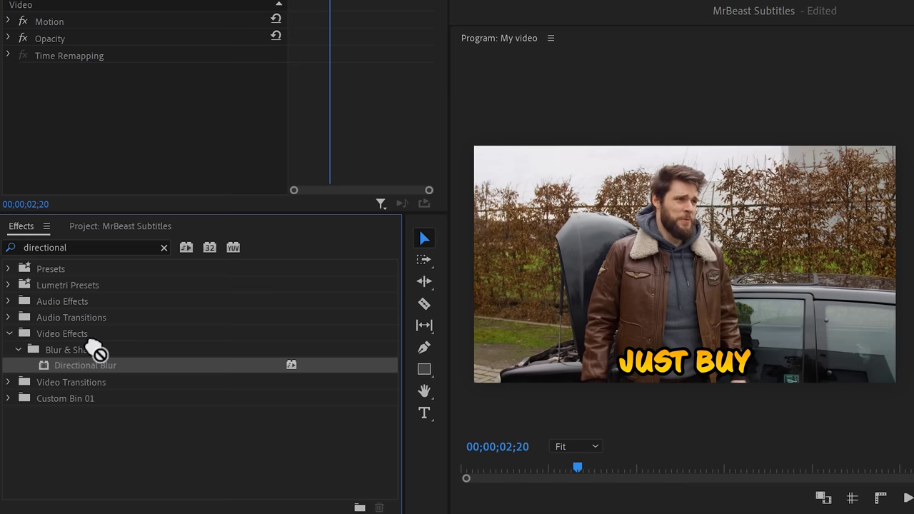
pyautogui.moveTo(93, 350); pyautogui.dragTo(100, 117)
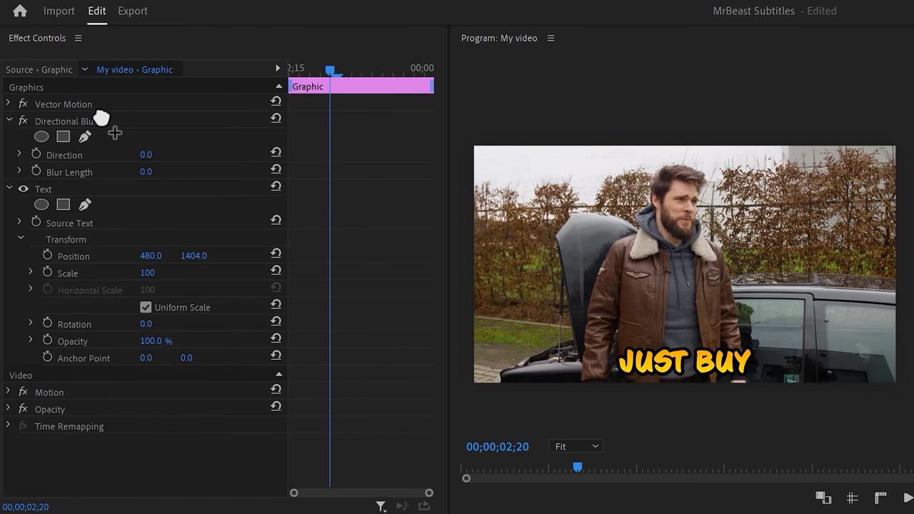
# Set the Directional Blur Direction to 90°.
pyautogui.click(145, 153)
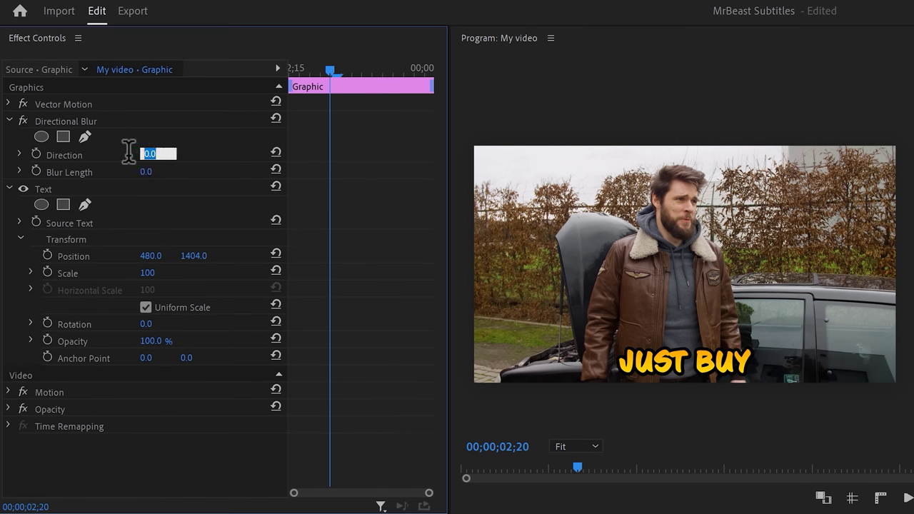
pyautogui.write('90')
pyautogui.press('Return')
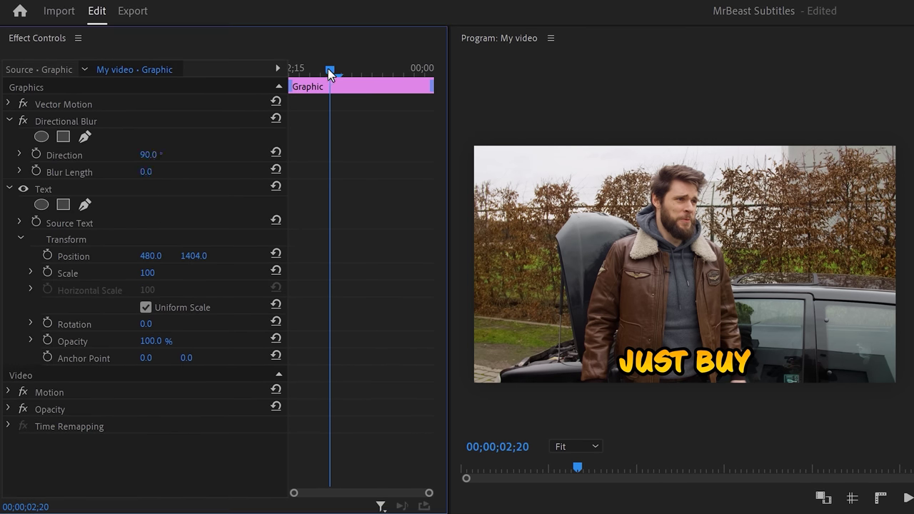
# Keyframe Blur Length from 1000 down to 0 over three frames with Ease In.
pyautogui.moveTo(327, 68)
pyautogui.mouseDown()
pyautogui.moveTo(286, 79)
pyautogui.moveTo(178, 174)
pyautogui.moveTo(285, 172)
pyautogui.mouseUp()
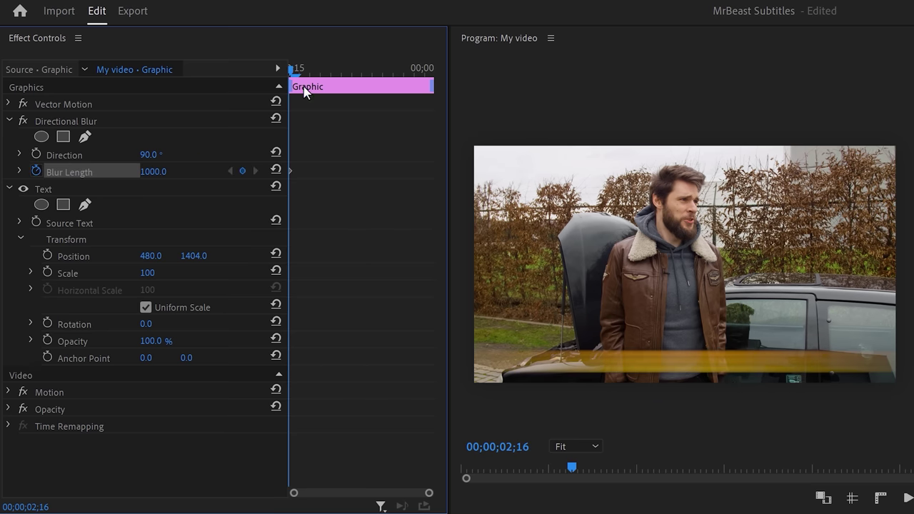
pyautogui.moveTo(293, 67); pyautogui.dragTo(319, 67)
pyautogui.click(152, 172)
pyautogui.write('0')
pyautogui.press('Return')
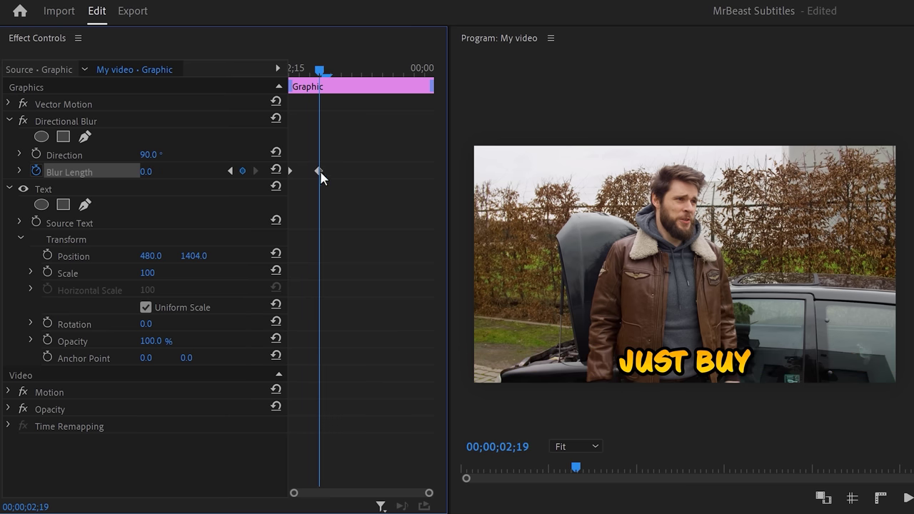
pyautogui.rightClick(319, 173)
pyautogui.click(359, 360)
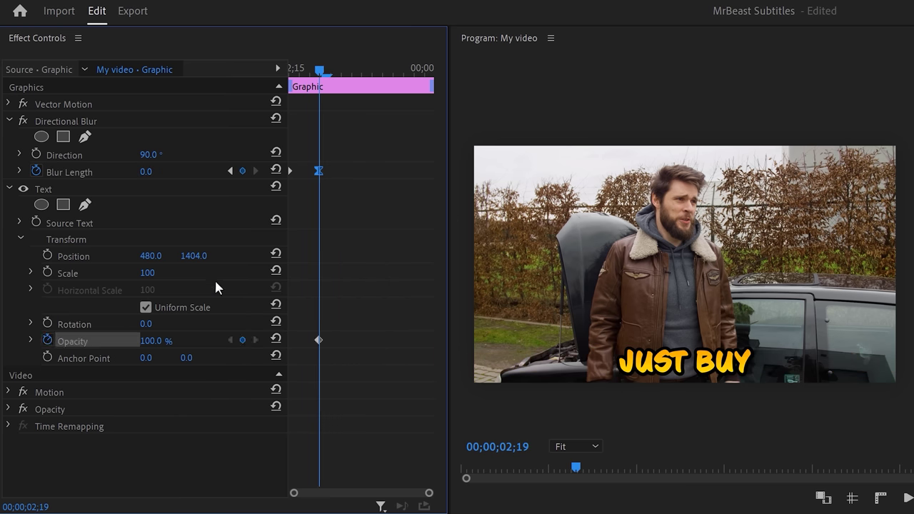
# Start the subtitle at 0% opacity on its first frame and apply the Gentle Shake preset.
pyautogui.moveTo(311, 71); pyautogui.dragTo(285, 75)
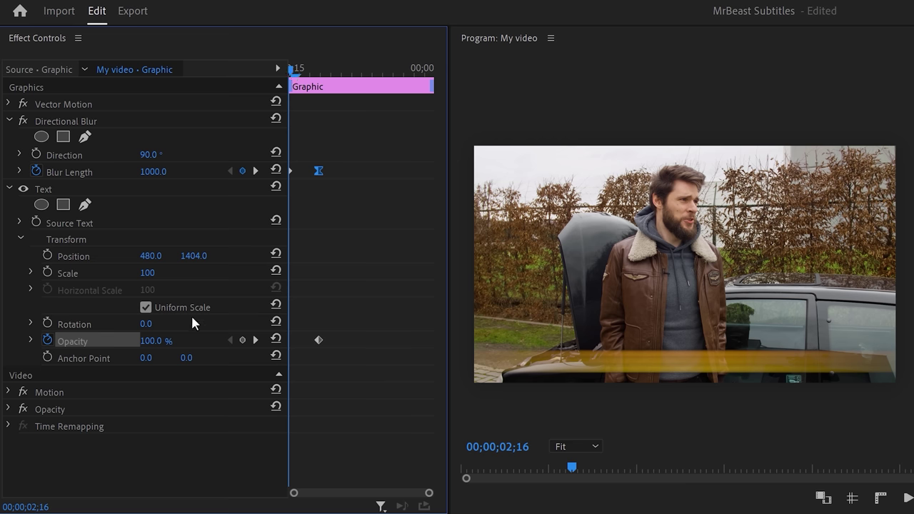
pyautogui.moveTo(156, 346); pyautogui.dragTo(85, 347)
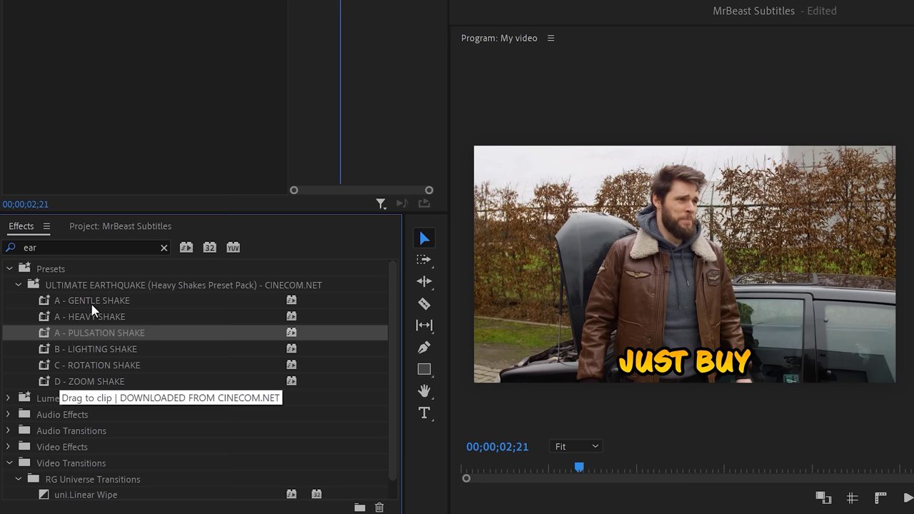
pyautogui.moveTo(91, 309); pyautogui.dragTo(127, 121)
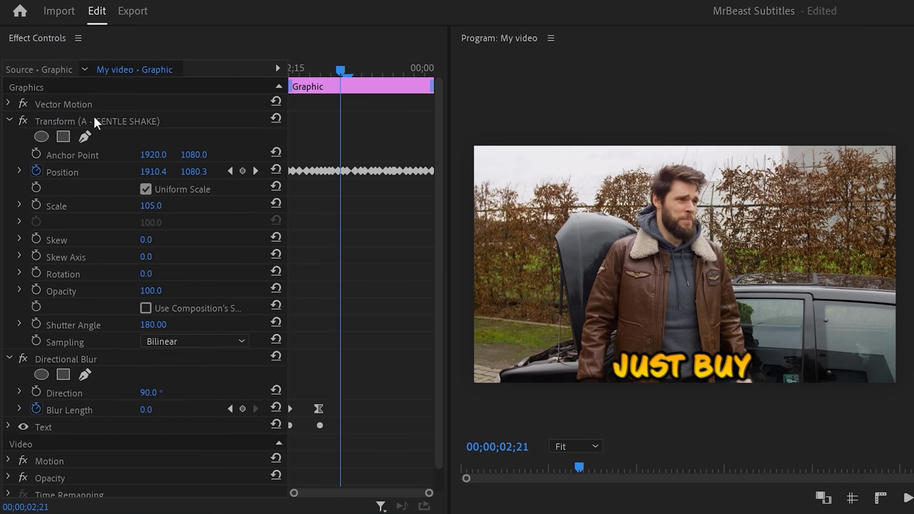
# Select the caption's effects, including the Gentle Shake transform, and begin saving them as a preset.
pyautogui.click(94, 117)
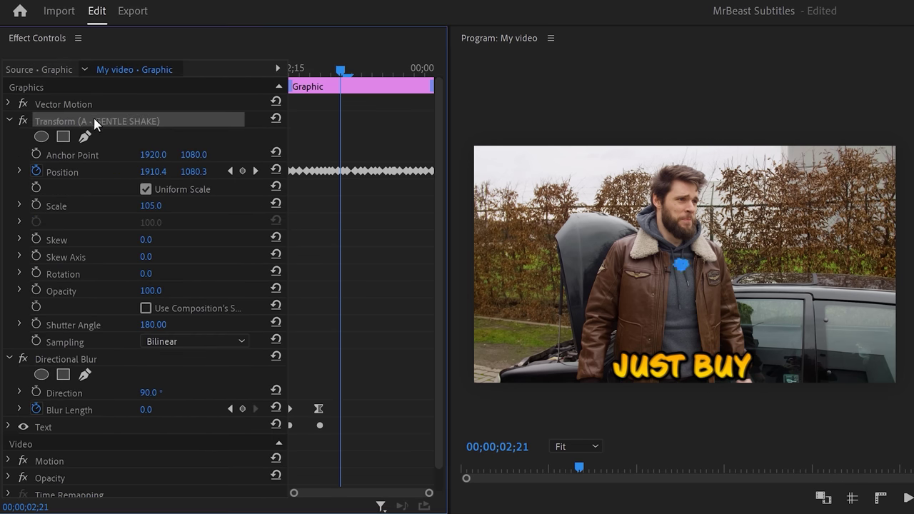
pyautogui.rightClick(90, 364)
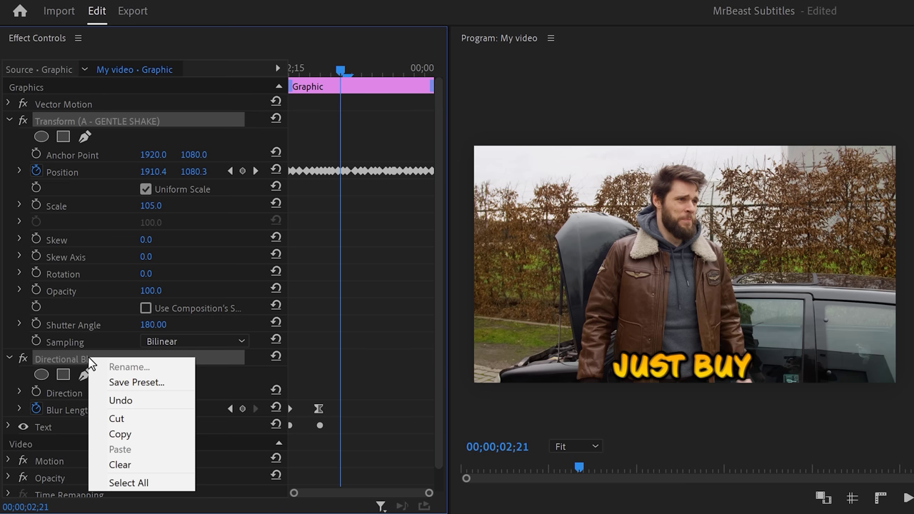
pyautogui.click(116, 382)
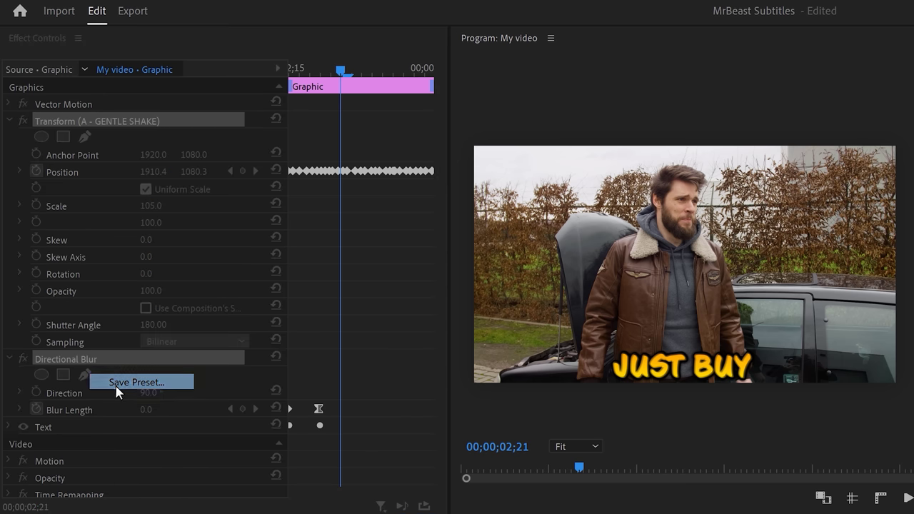